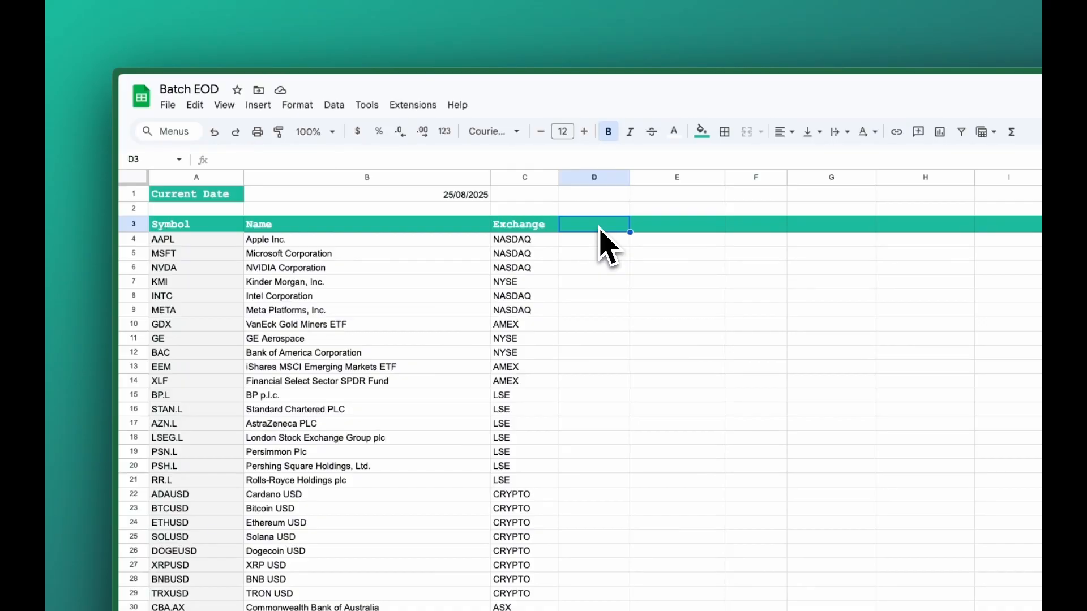
Step: Start an SF formula in D3 that takes the symbol range A4:A56 as its first argument
text(=)
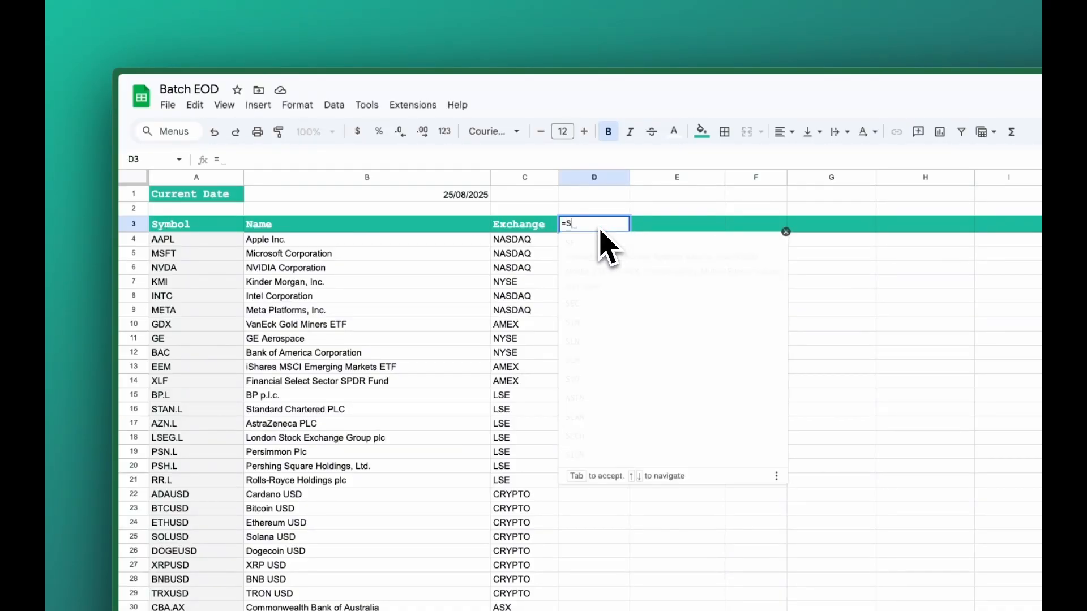
text(SF)
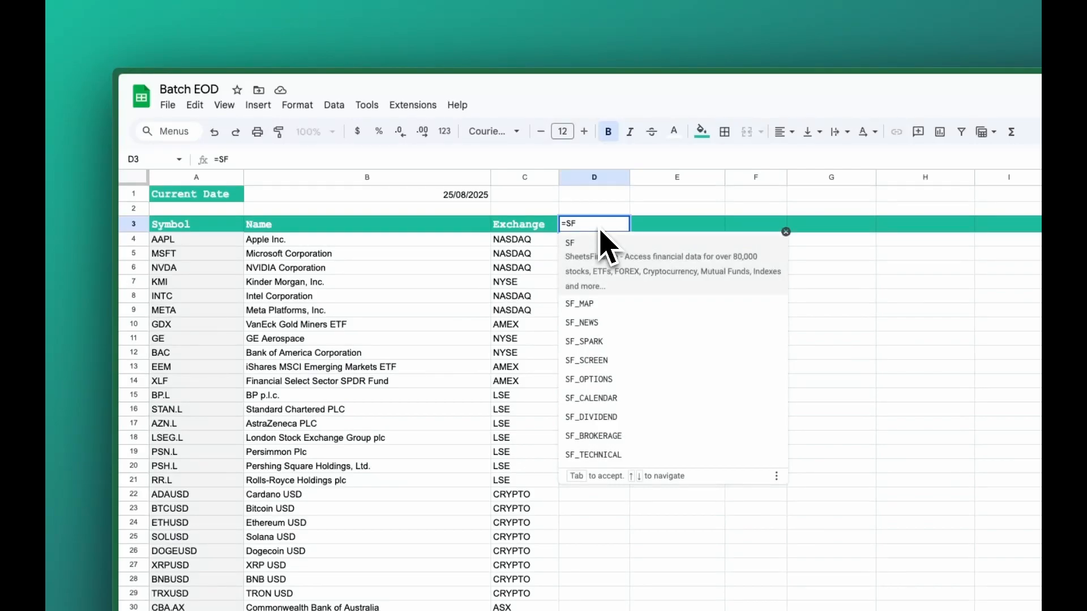
text(()
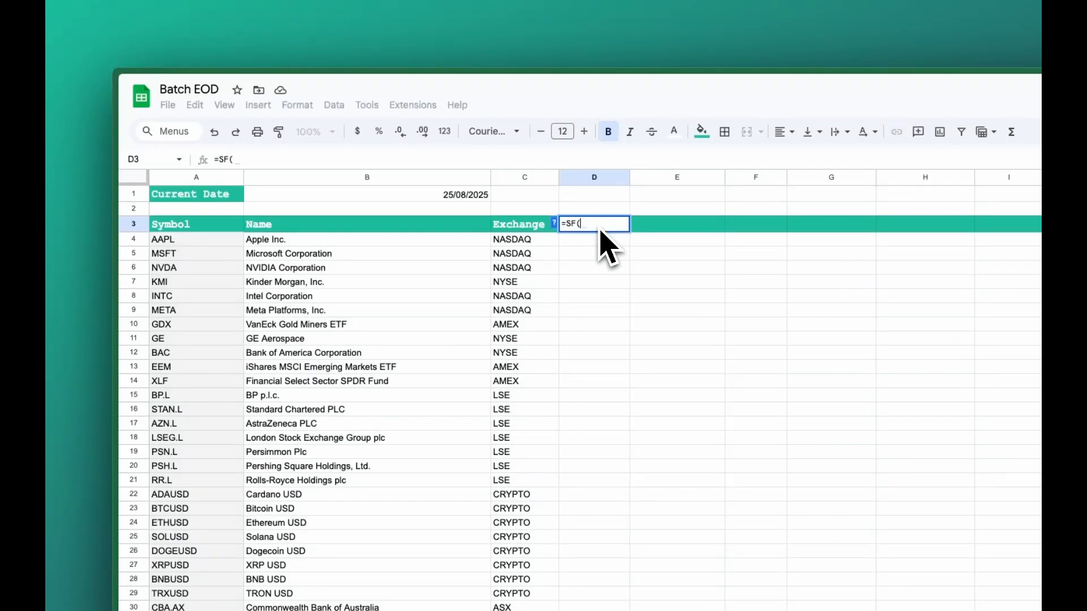
click(190, 239)
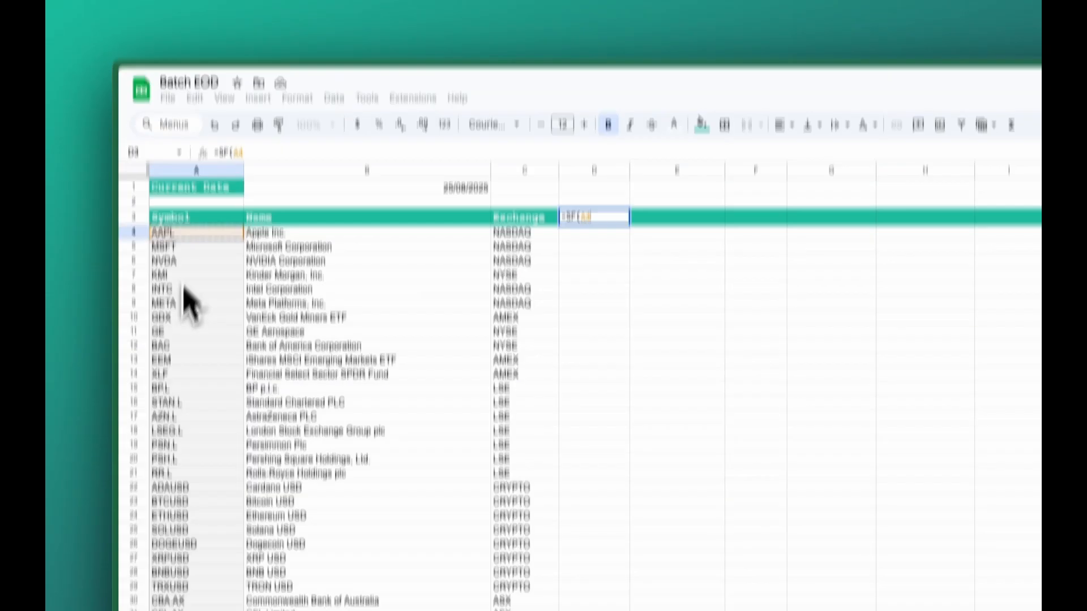
drag(178, 377, 199, 573)
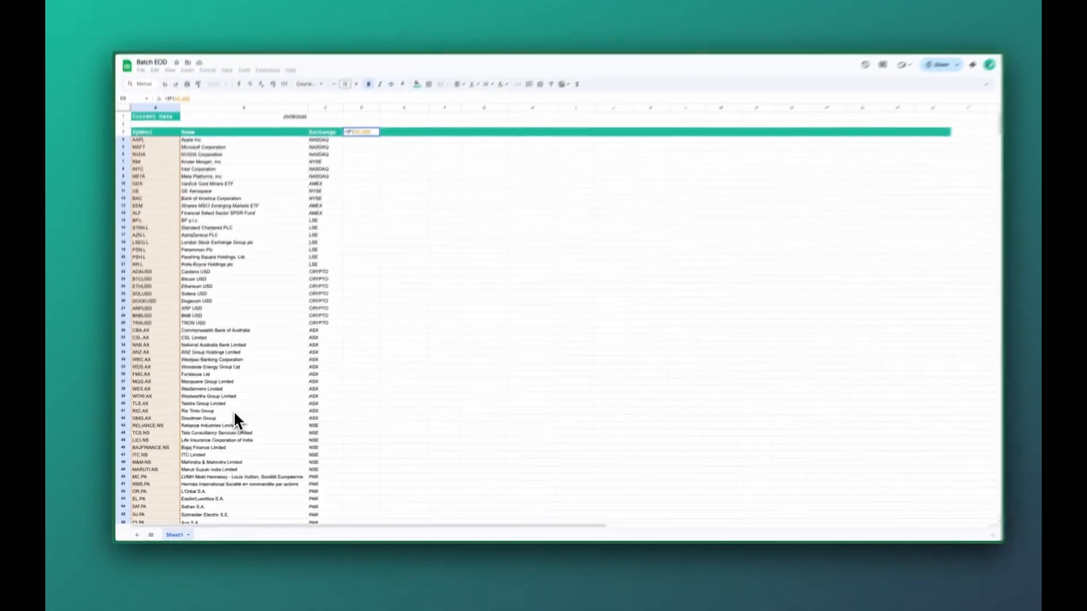
Step: Complete the formula with "historical", "all" and the date "2023-03-31", and enter it
text(, )
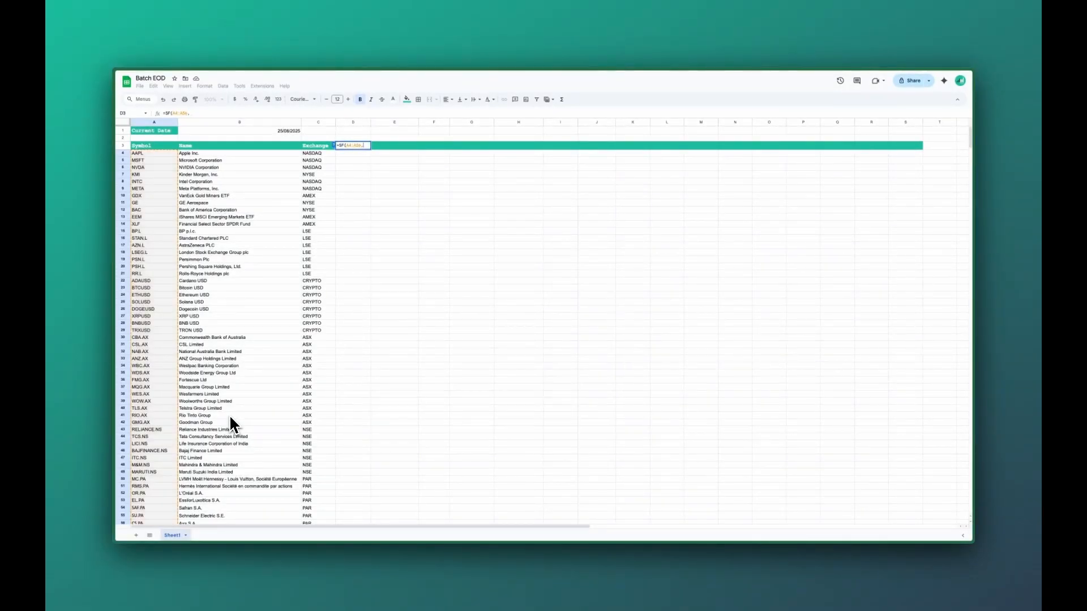
text("his)
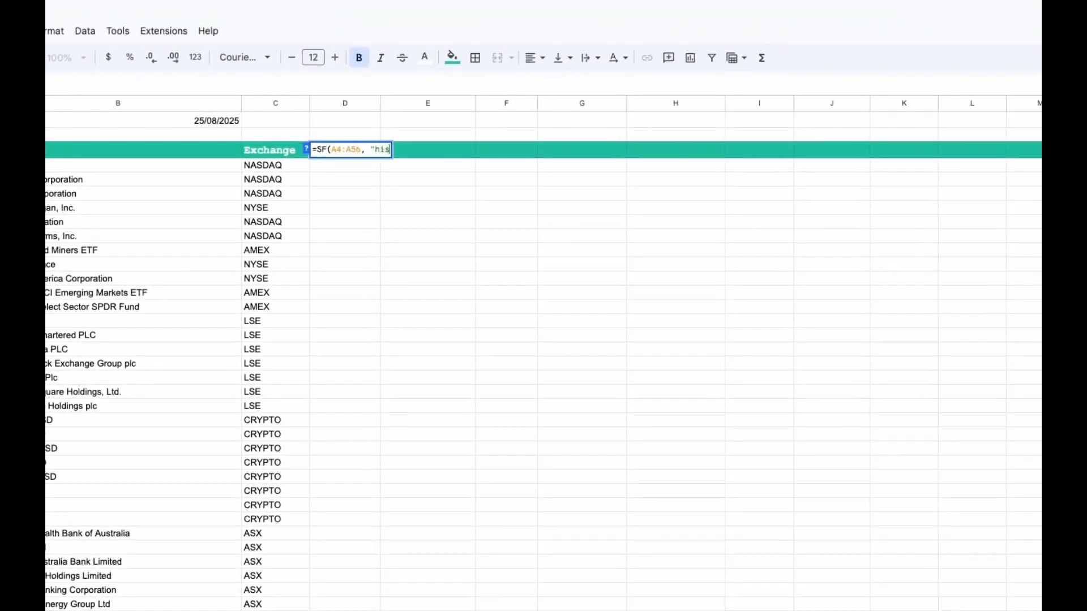
text(torical", "all", ")
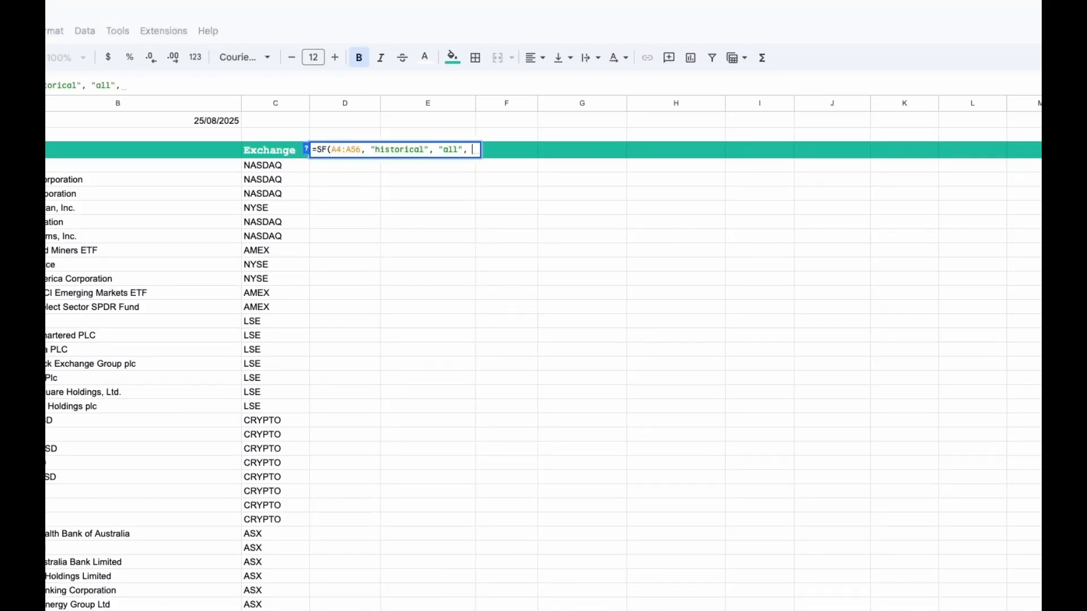
text(2023-)
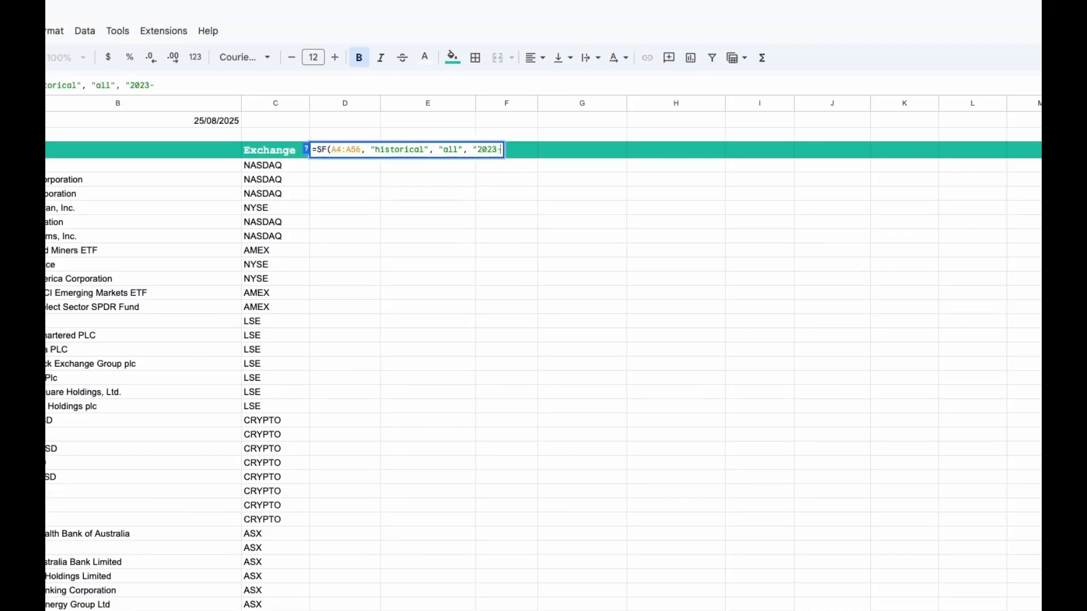
text(03-31")
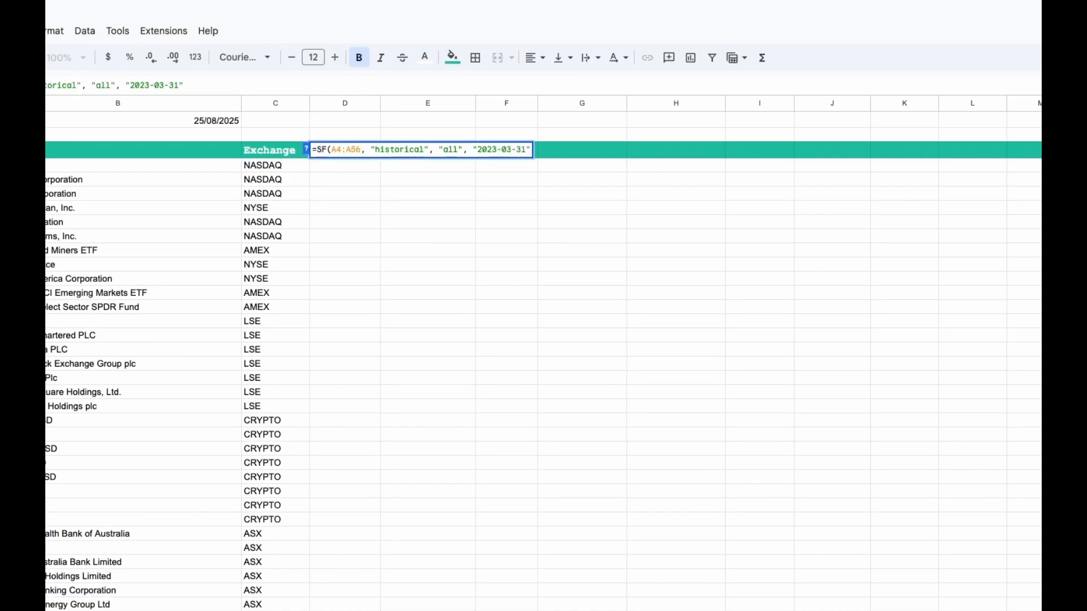
text())
key(Return)
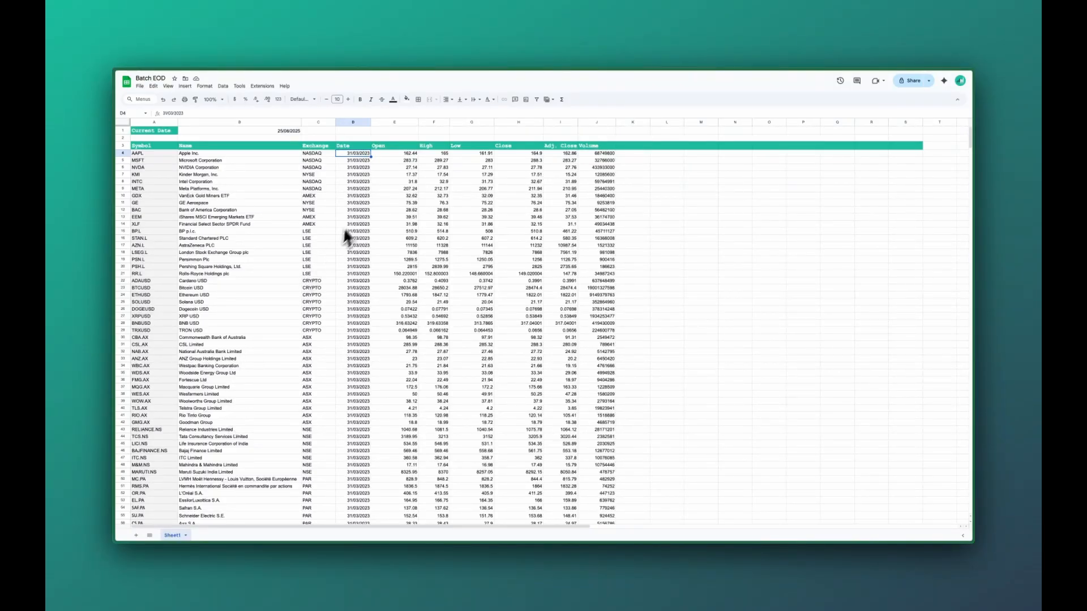
Step: Review the returned date, price and volume columns, narrowing column I
click(362, 147)
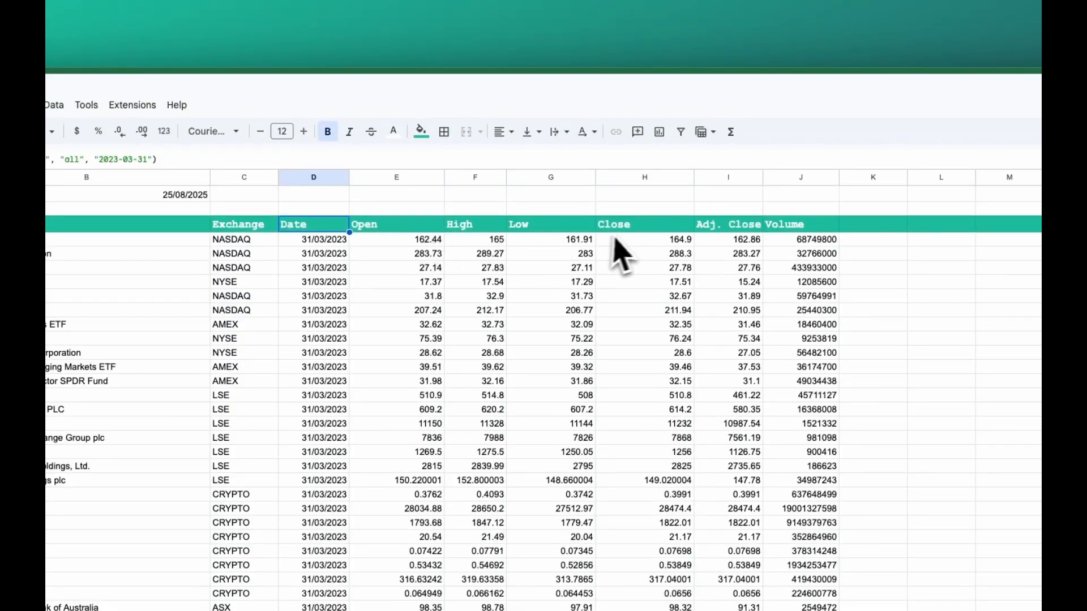
click(720, 226)
drag(762, 180, 732, 180)
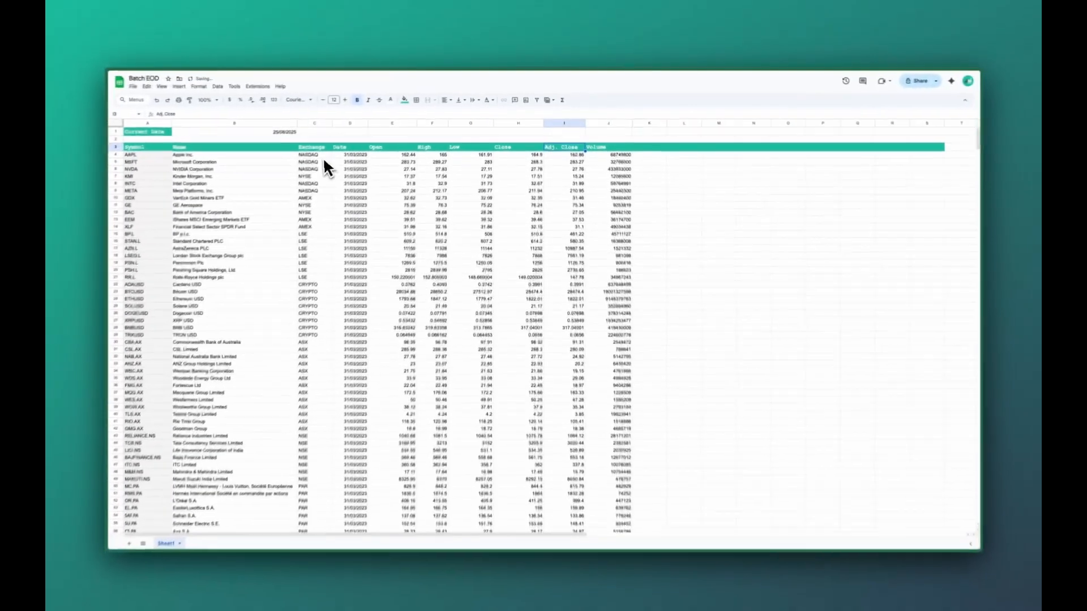
click(318, 149)
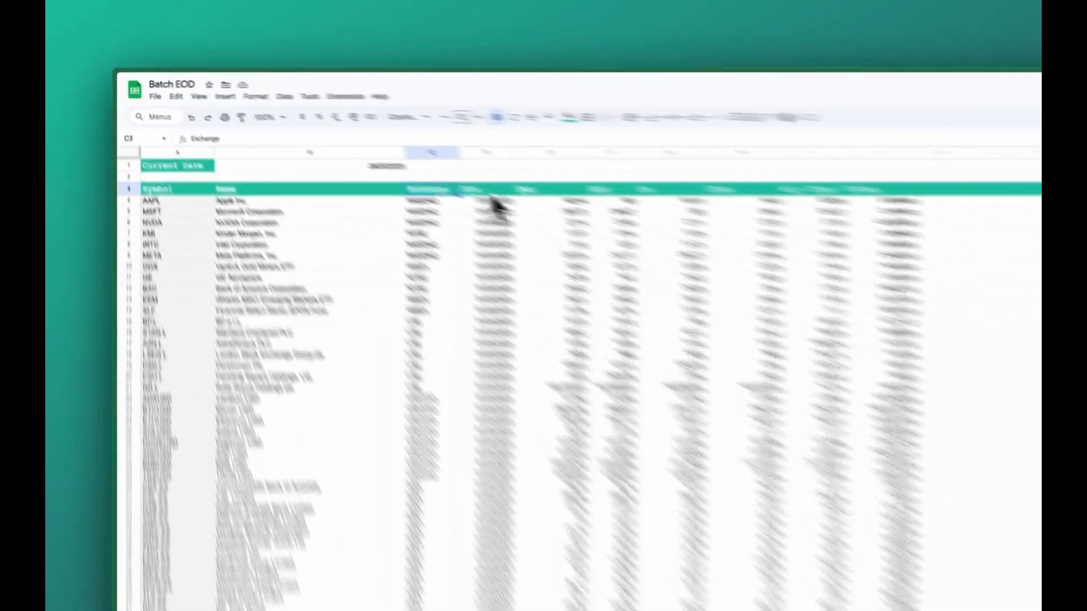
Step: Set the formula's field argument to "close&volume" and re-enter it
click(354, 147)
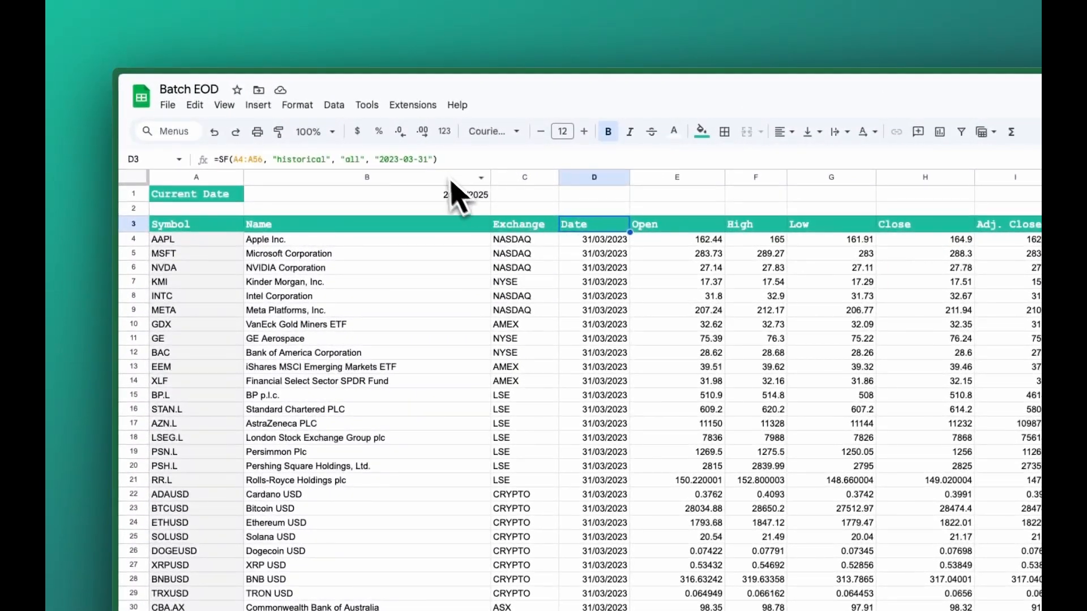
click(365, 160)
key(BackSpace)
key(BackSpace)
key(BackSpace)
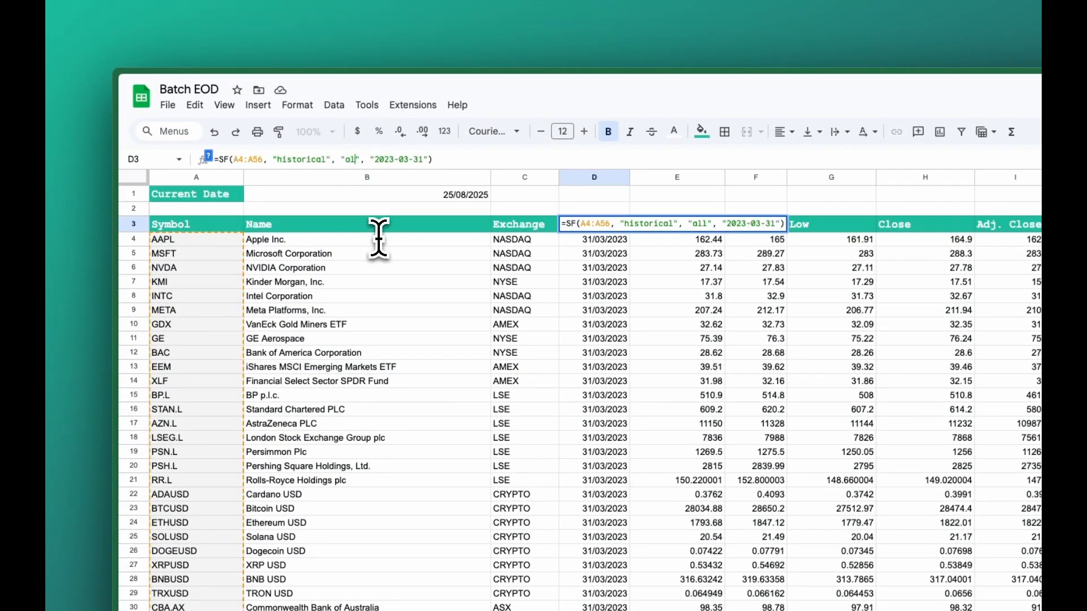
text(close)
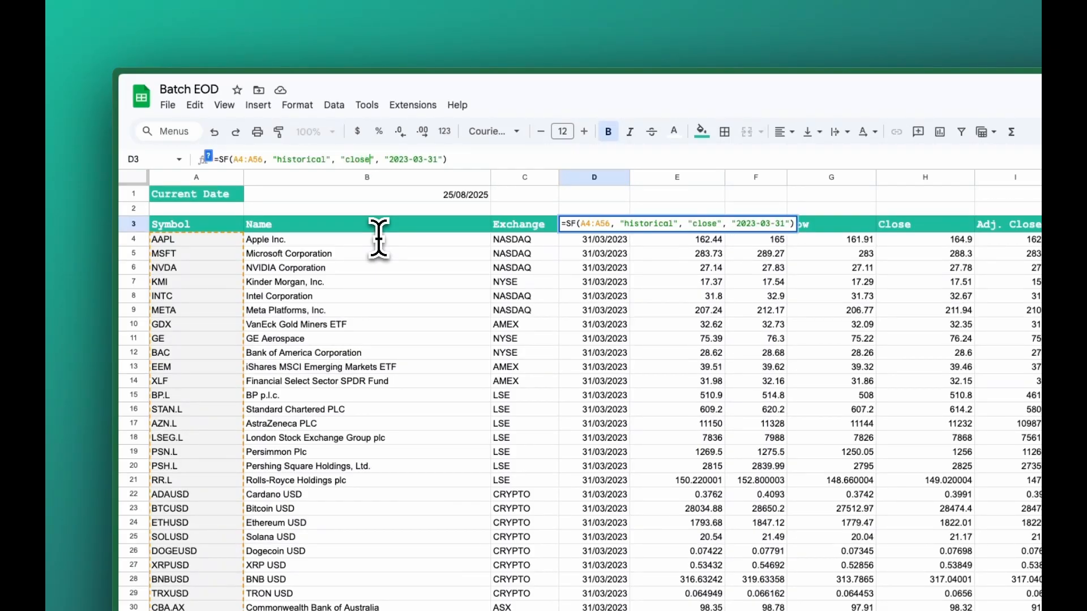
text(&volu)
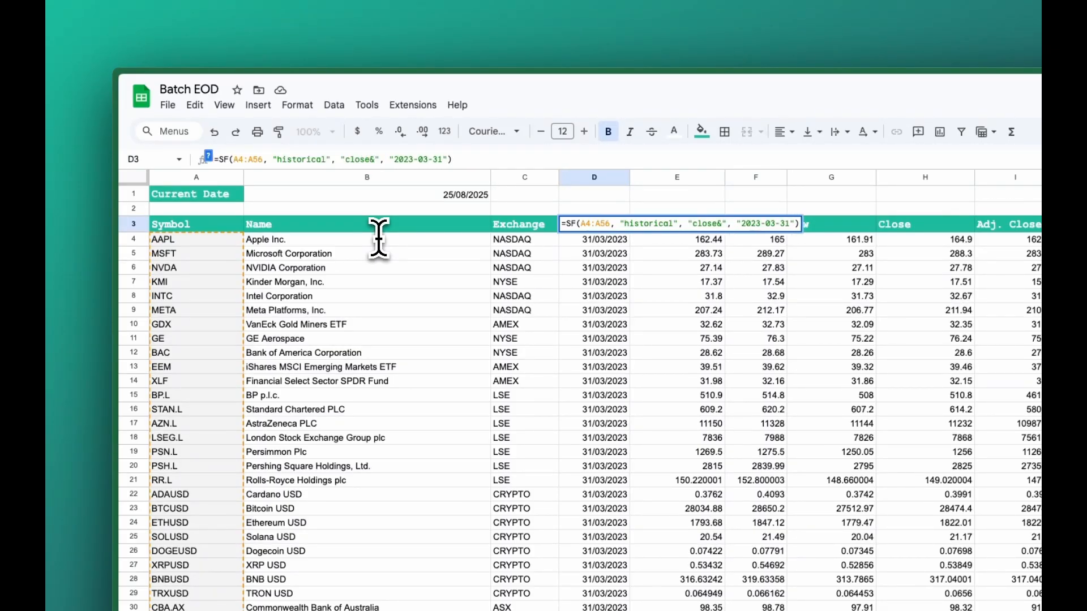
text(me)
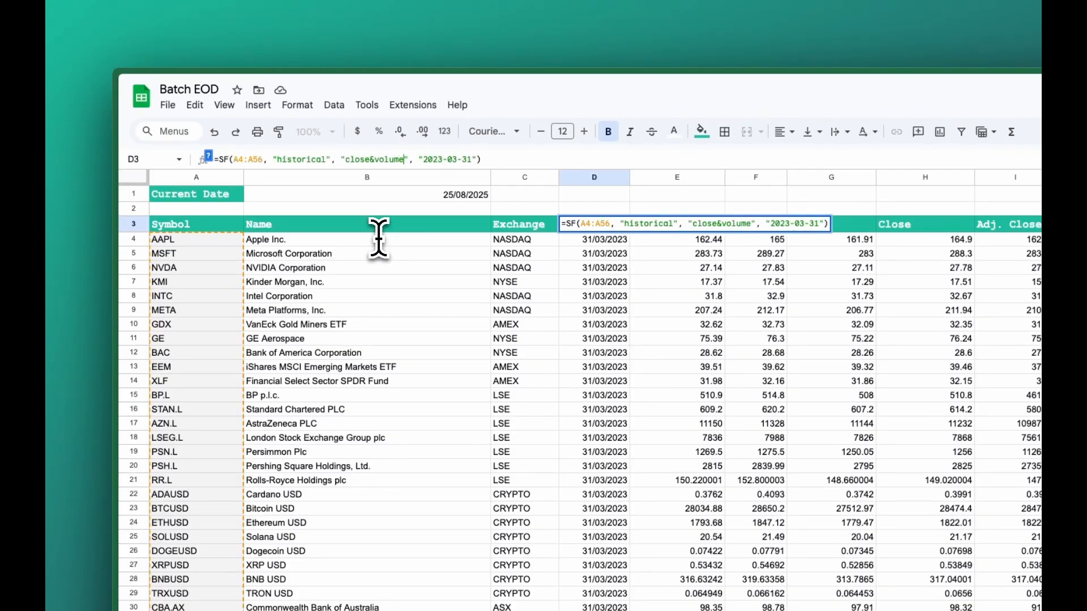
key(Return)
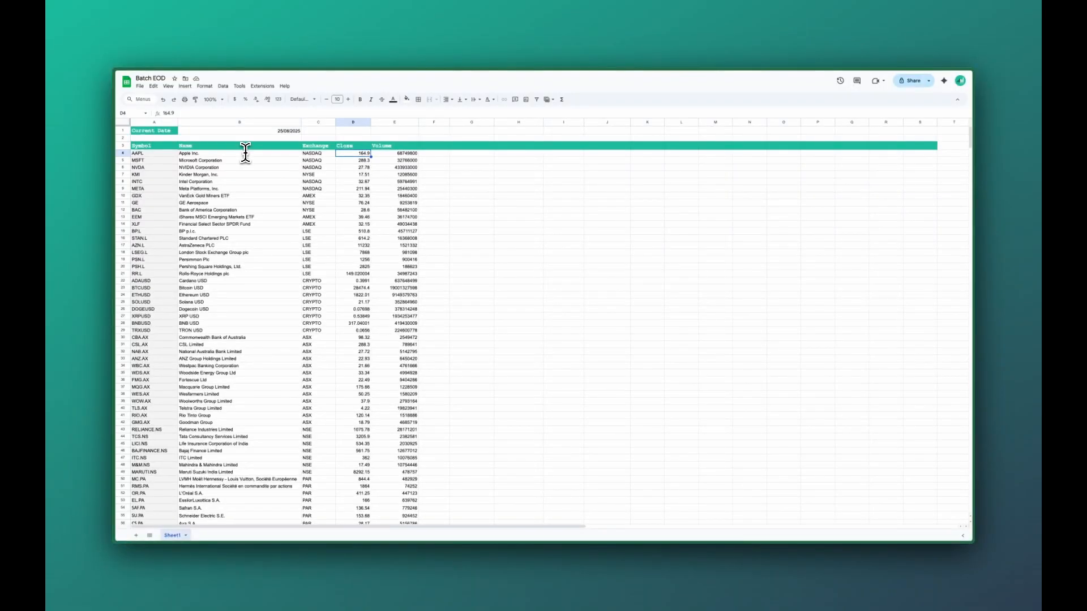
Step: Change the formula to return only "close", with the date argument set to B1-5
click(348, 147)
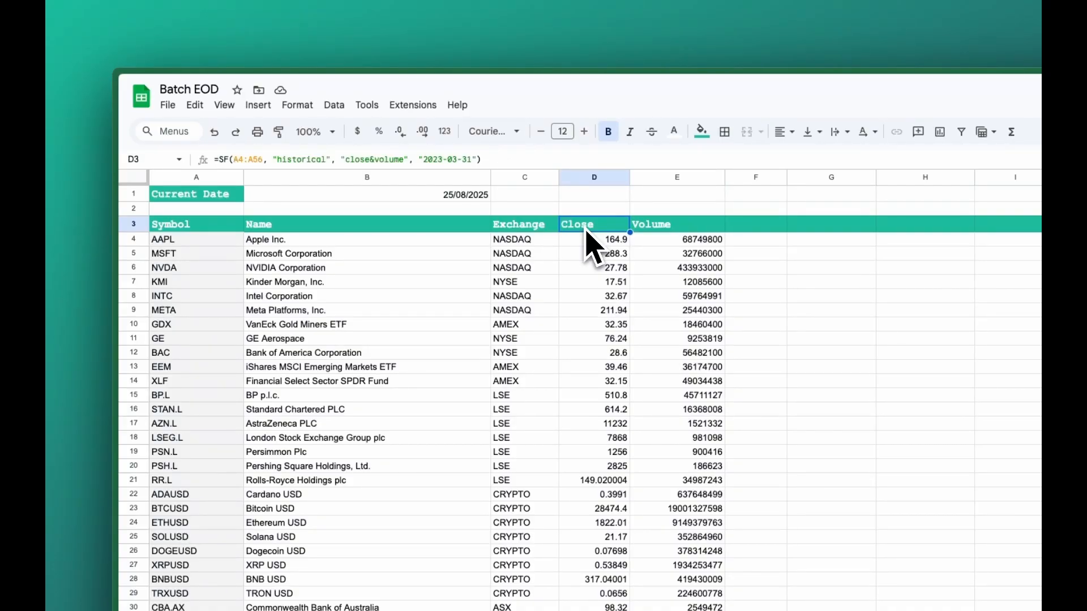
click(375, 198)
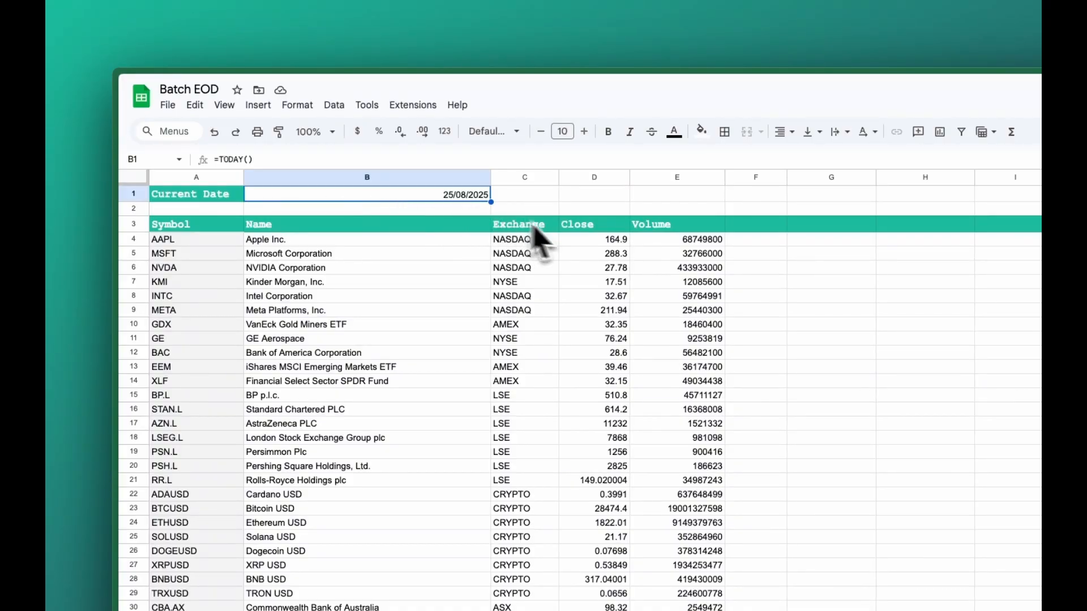
click(587, 228)
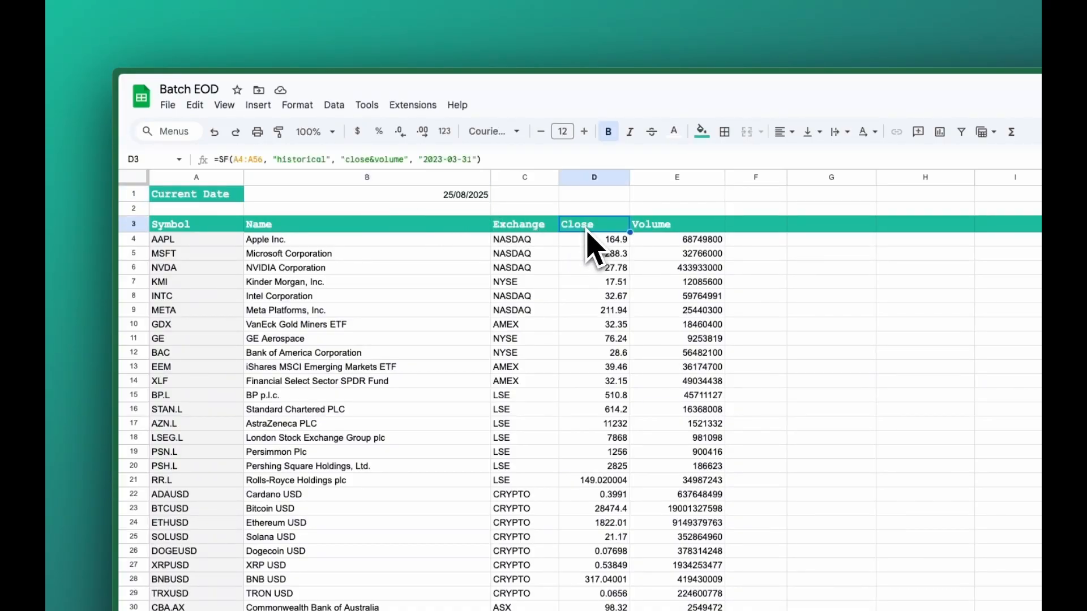
click(478, 159)
key(BackSpace)
key(BackSpace)
key(BackSpace)
key(BackSpace)
key(BackSpace)
key(BackSpace)
key(BackSpace)
key(BackSpace)
key(BackSpace)
key(BackSpace)
drag(422, 160, 374, 168)
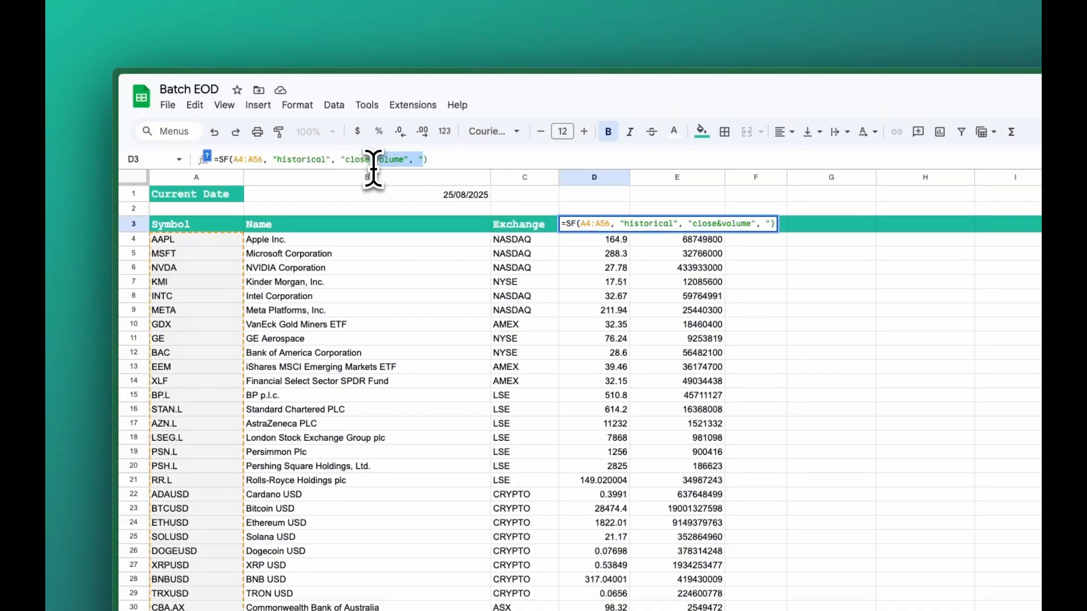
key(BackSpace)
key(BackSpace)
key(BackSpace)
text(",)
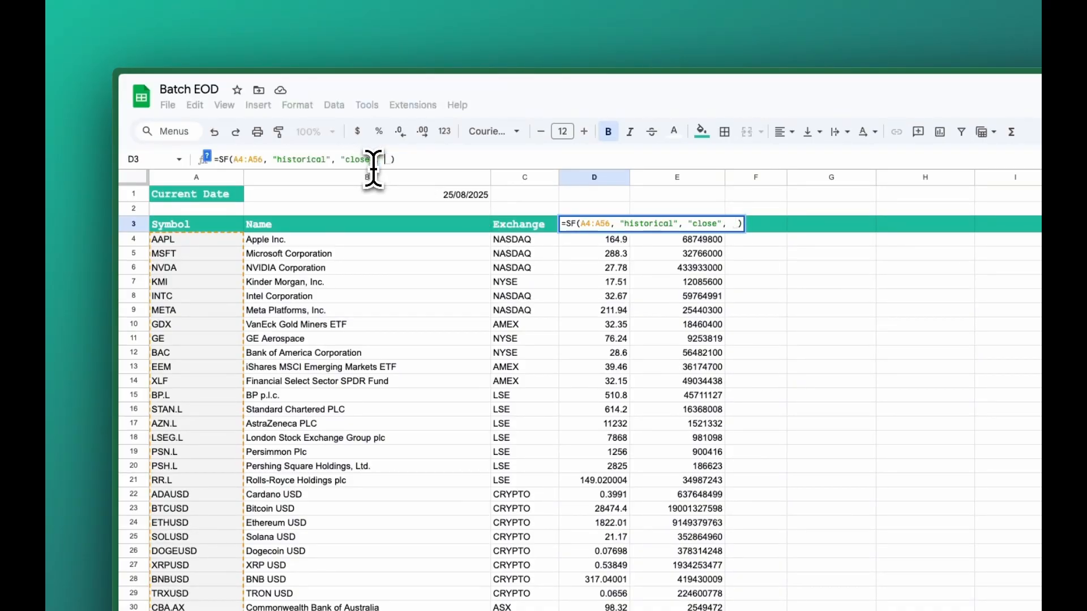
click(406, 193)
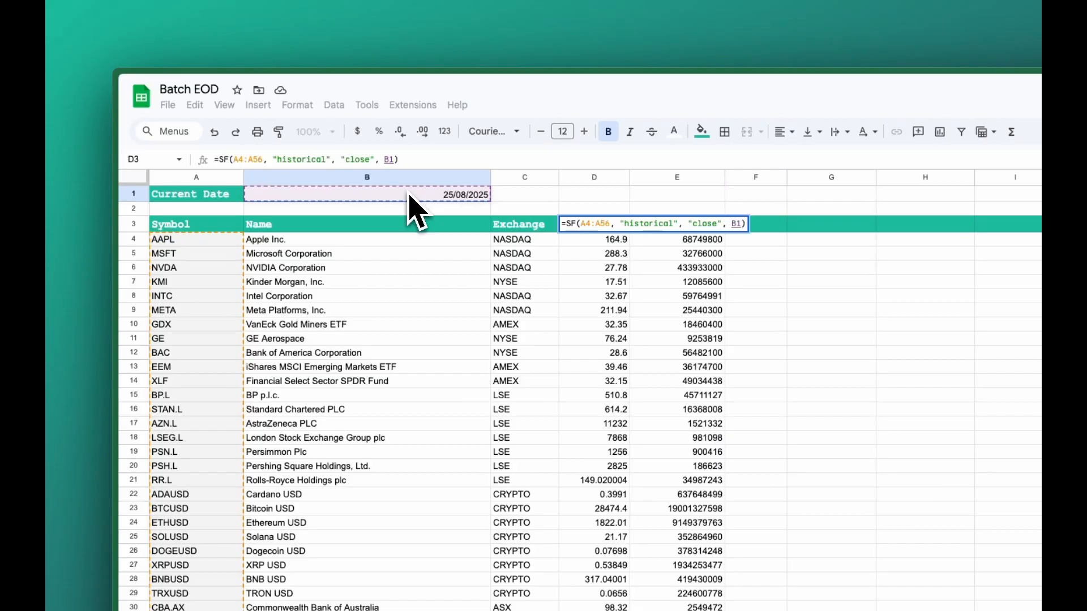
text(-5)
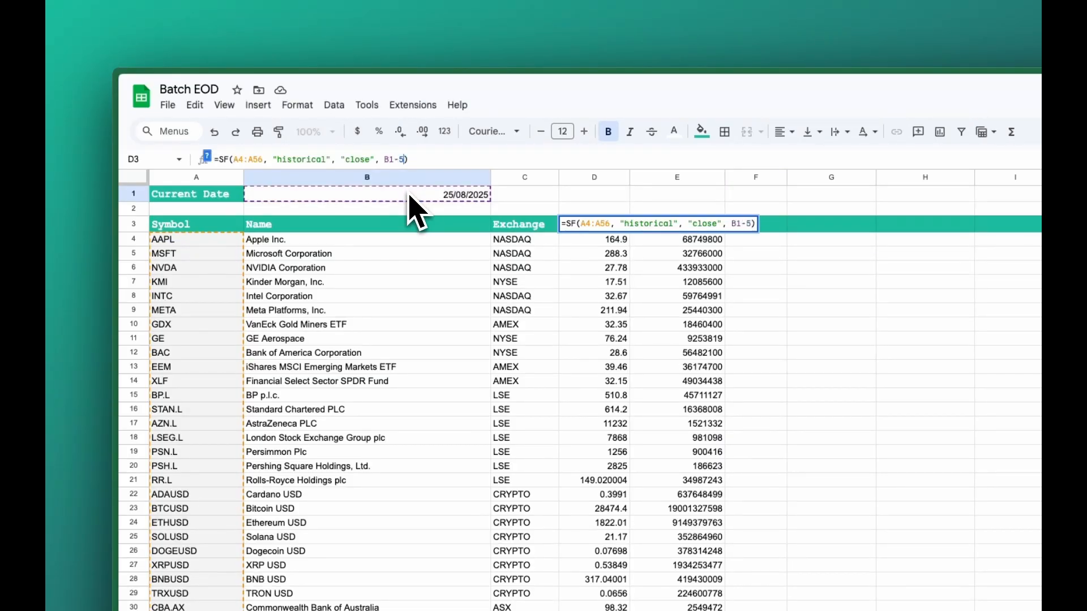
key(Return)
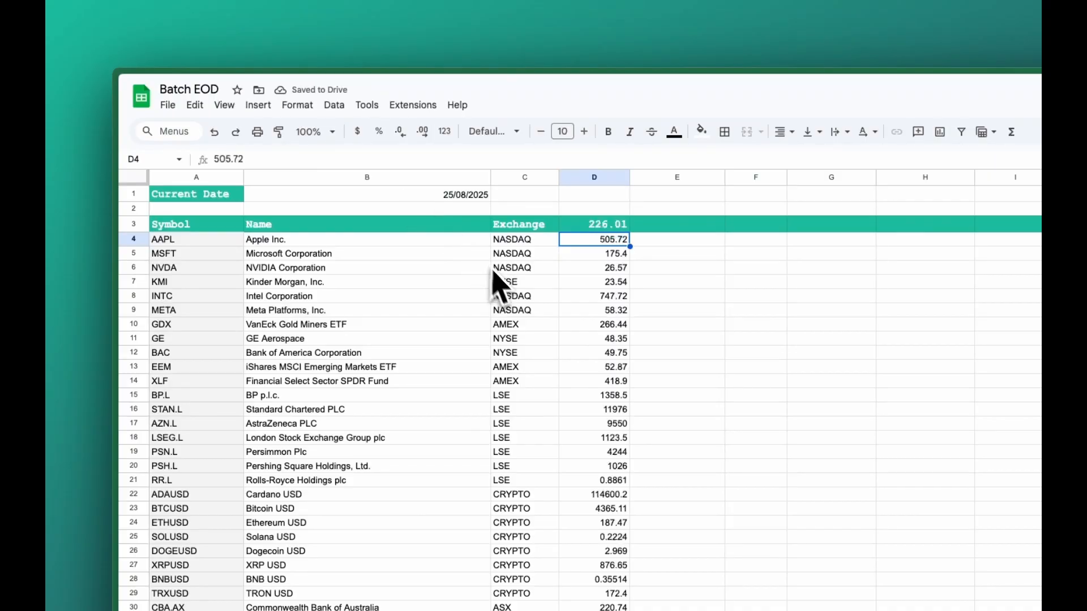
Step: Copy the SF formula from D3 and paste it into D4
click(610, 227)
key(ctrl+c)
click(597, 243)
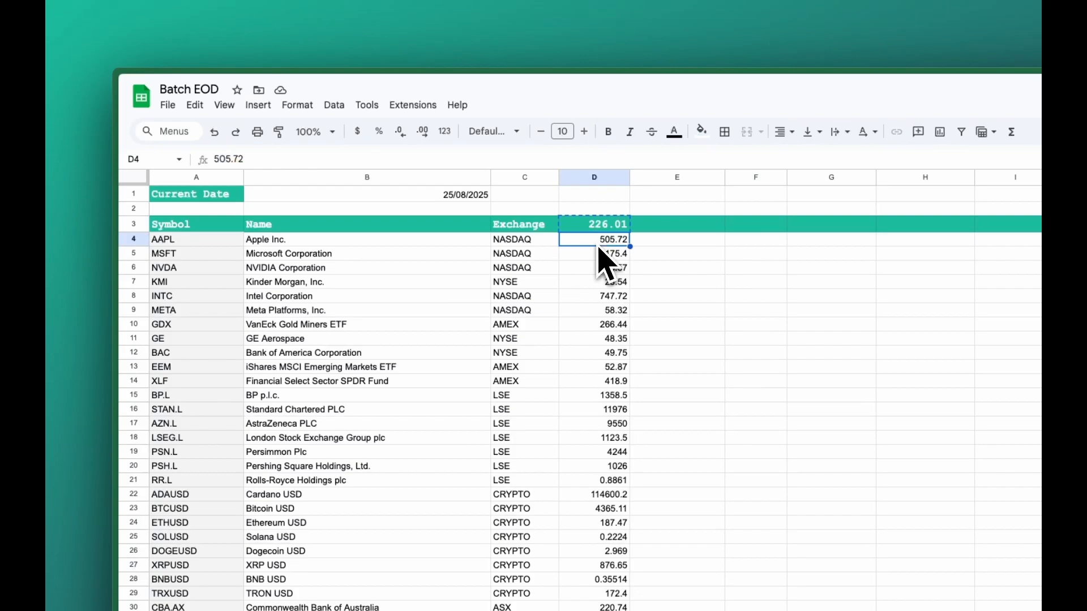
key(ctrl+v)
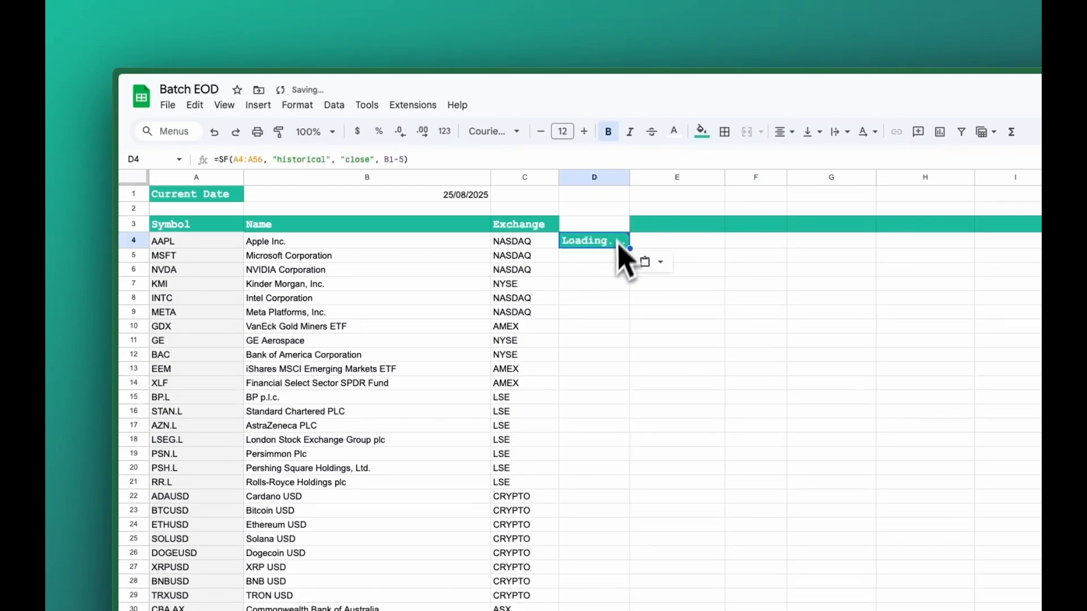
Step: Apply D6's plain number formatting to D4 with the paint format tool
click(603, 271)
click(279, 131)
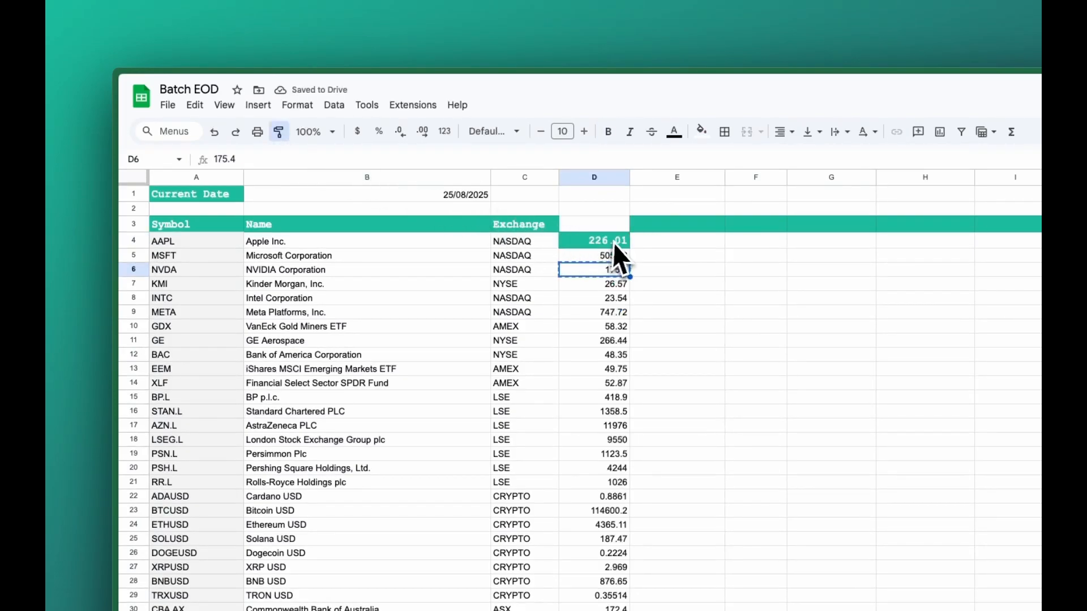
click(619, 241)
Step: Copy the header formatting from E3 onto D3 and label D3 as "5D Ago"
click(657, 227)
click(281, 132)
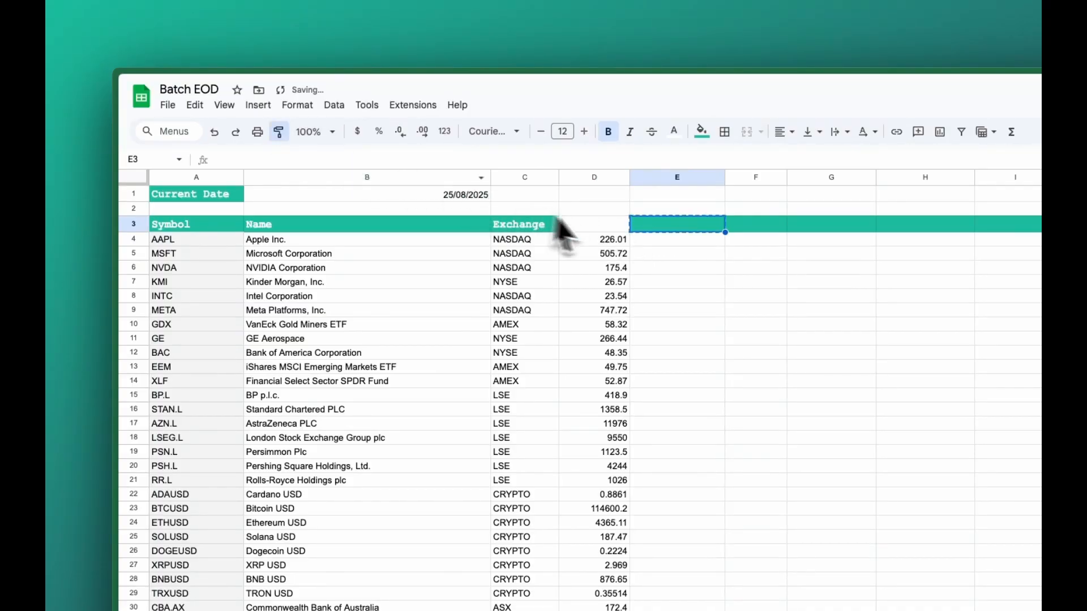
click(583, 225)
double_click(585, 225)
text(5D Ago)
key(Return)
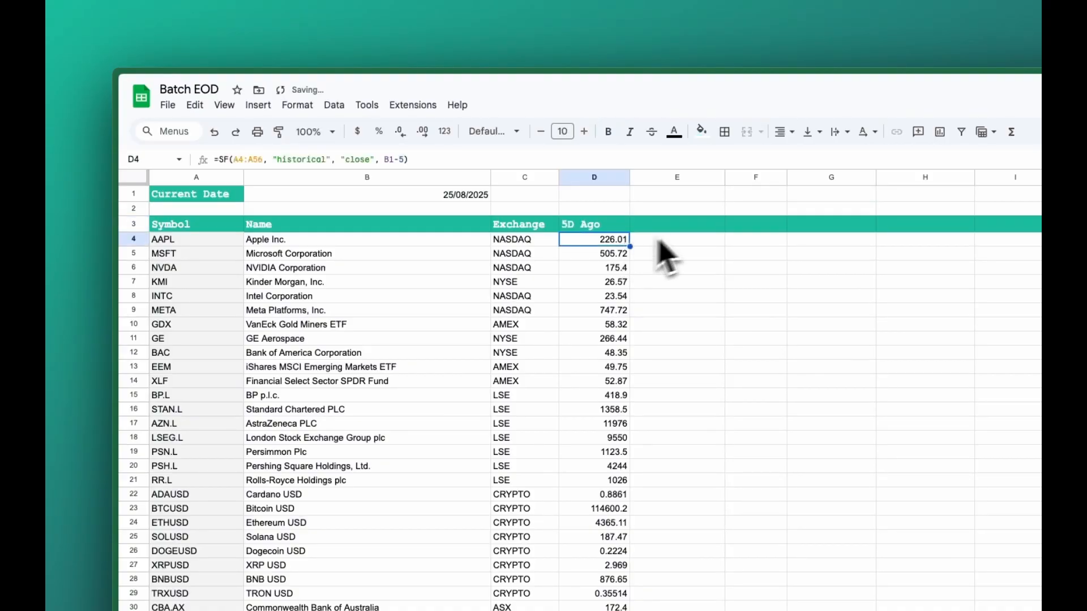
Step: Label E3 as "30D Ago"
click(698, 223)
text(30D Ago)
click(740, 288)
click(705, 243)
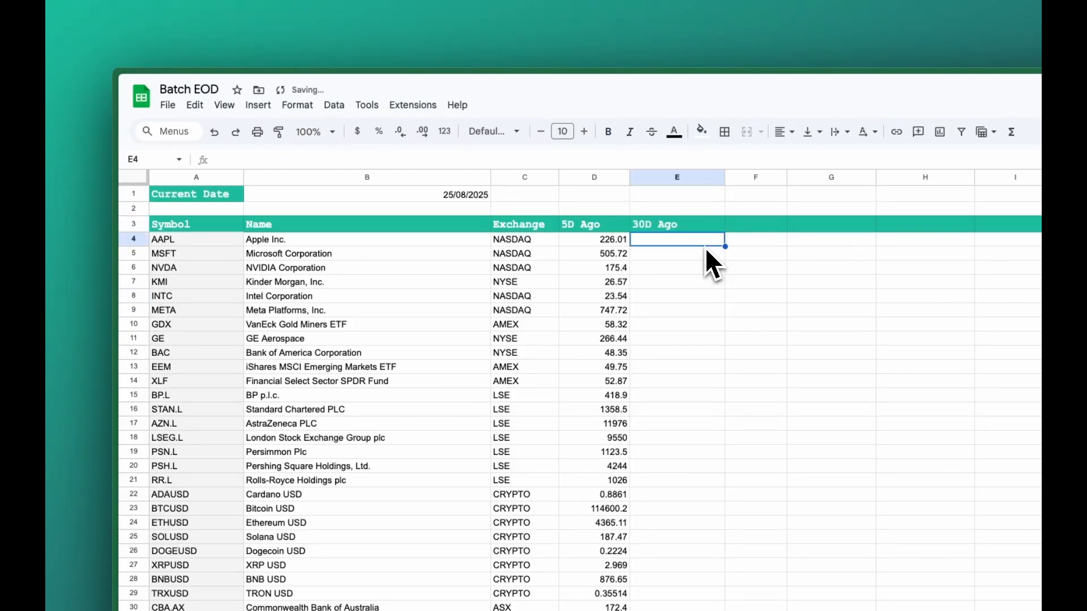
Step: Copy D4's SF formula into E4 and change its date offset to B1-30
click(616, 236)
drag(451, 162, 287, 165)
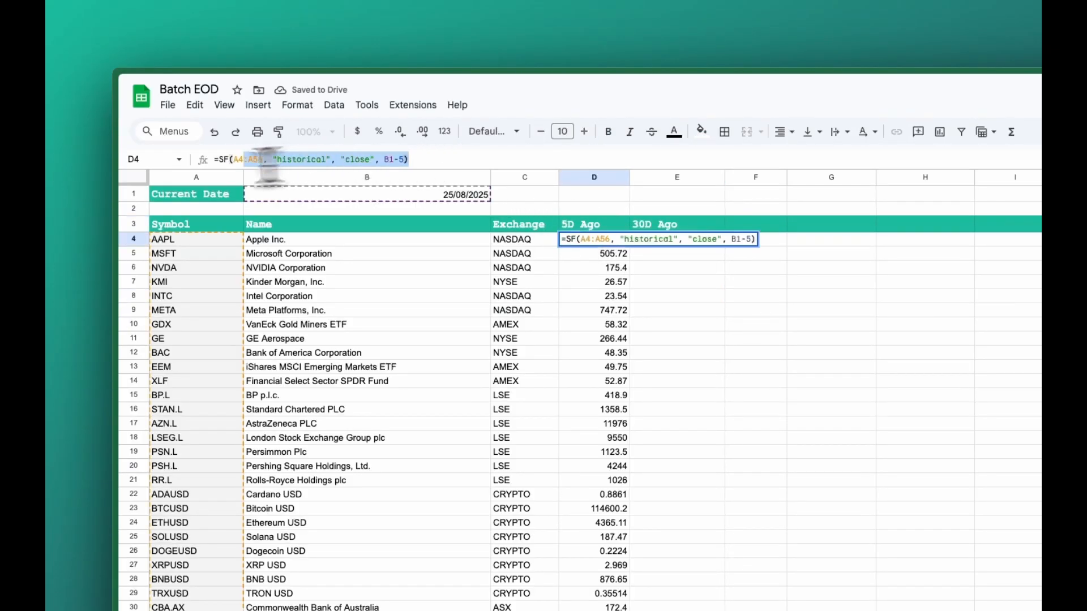
key(Escape)
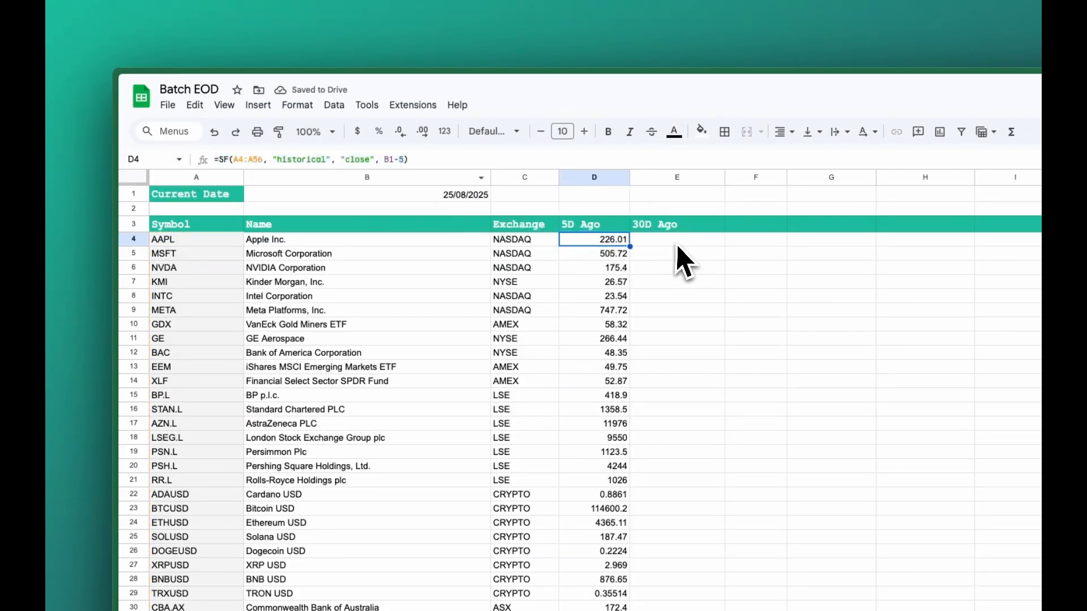
click(677, 243)
key(ctrl+v)
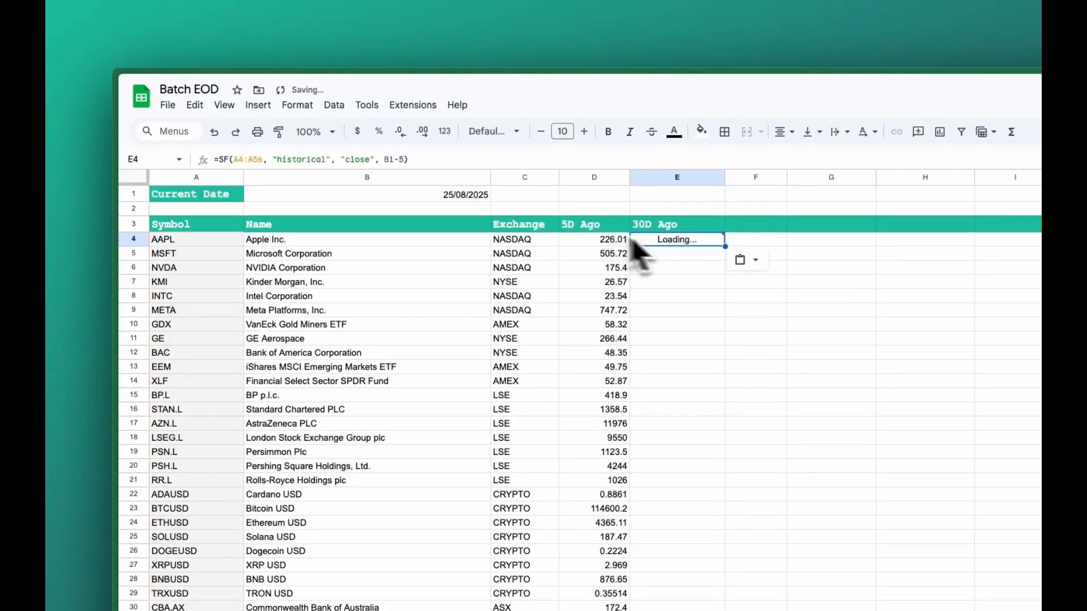
click(404, 161)
key(BackSpace)
text(30)
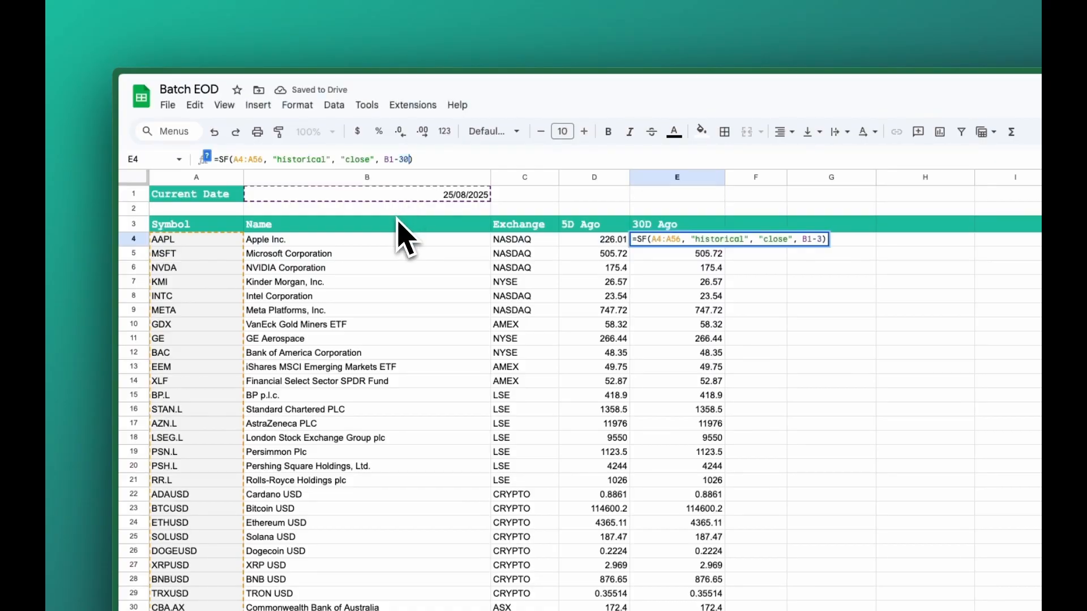
key(Return)
Step: Label F3 as "1Y Ago"
click(713, 242)
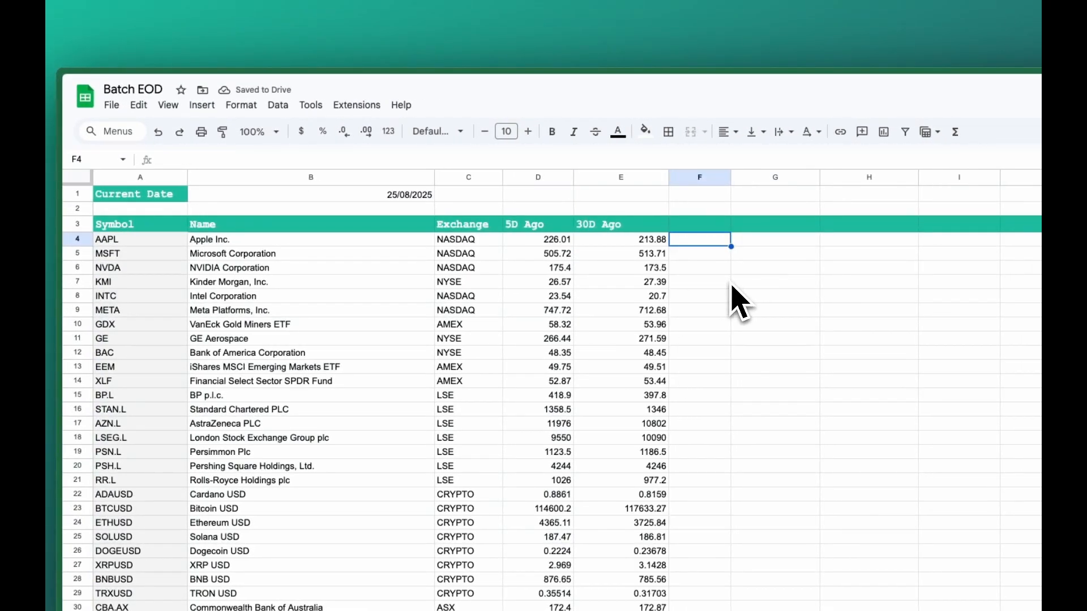
click(714, 227)
text(1Y Ago)
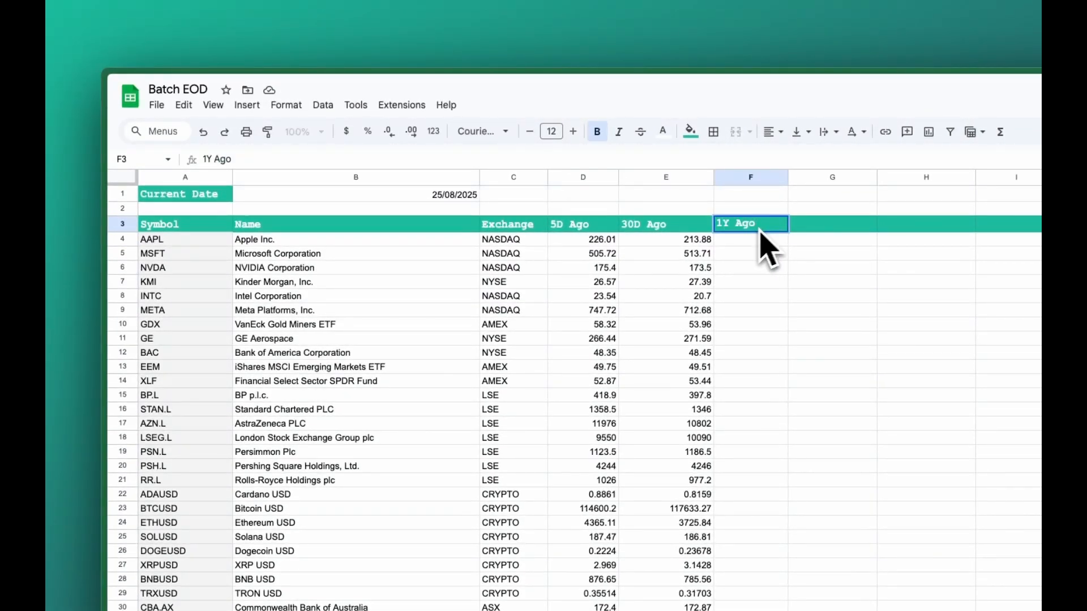
Step: Copy E4's SF formula into F4 and change its date offset to B1-365
click(681, 242)
click(443, 164)
key(ctrl+a)
key(ctrl+c)
key(Escape)
click(739, 241)
key(ctrl+v)
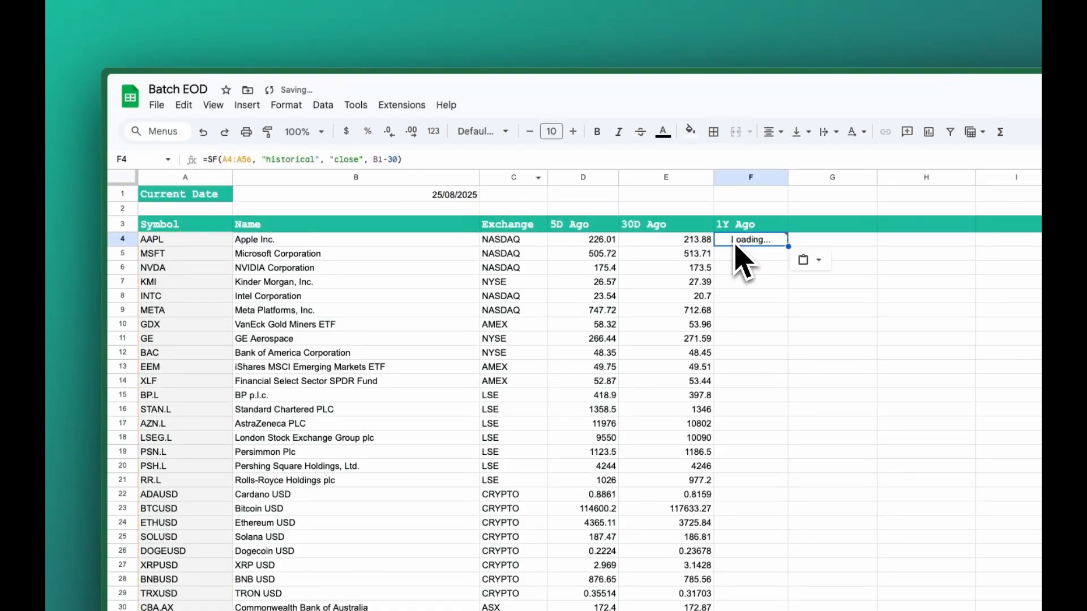
click(406, 160)
key(BackSpace)
key(BackSpace)
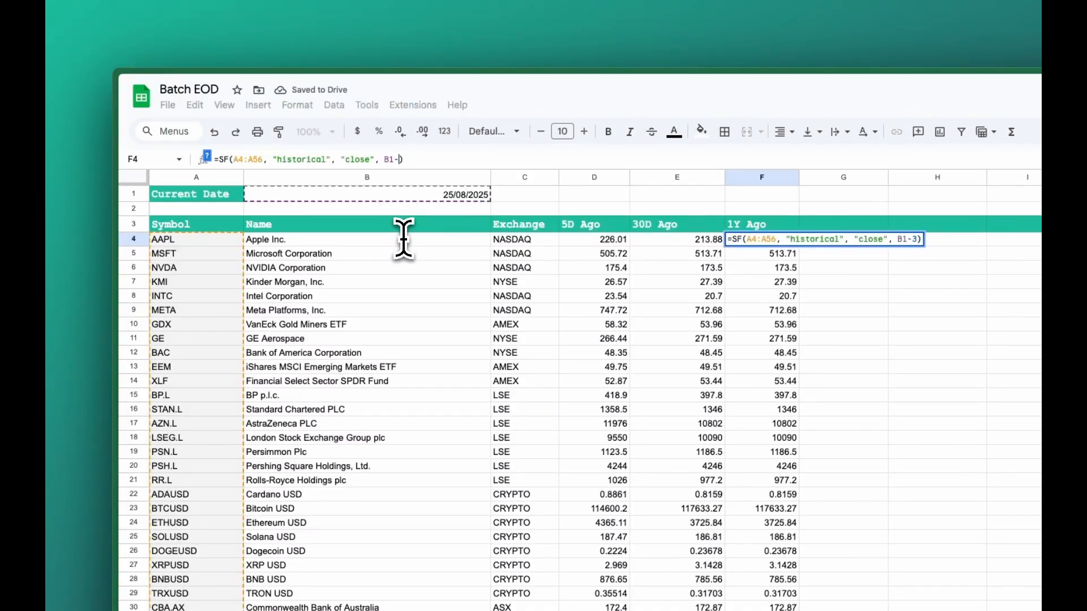
text(365)
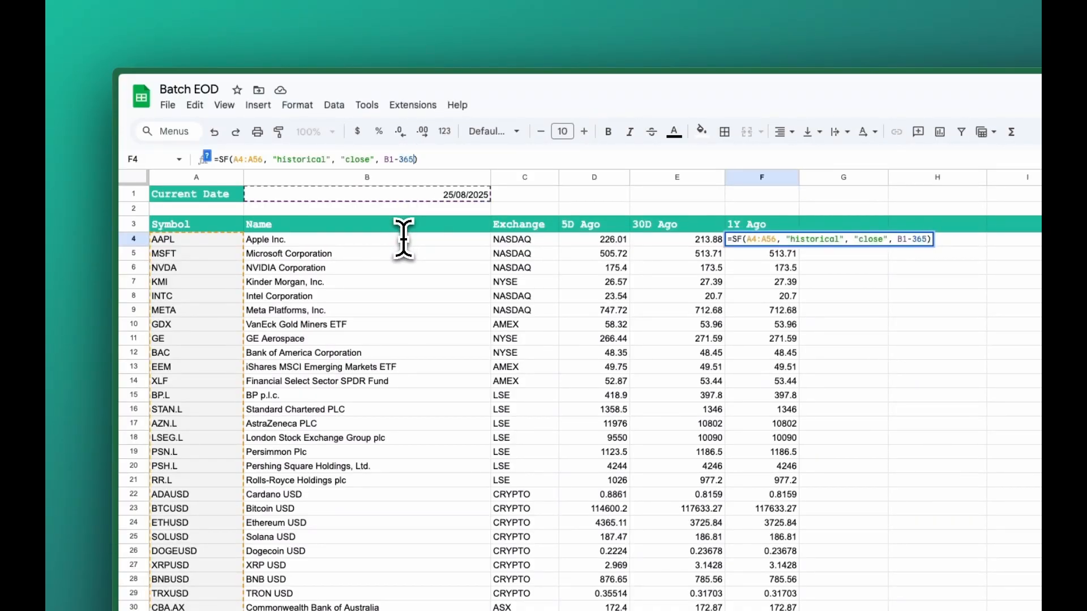
key(Return)
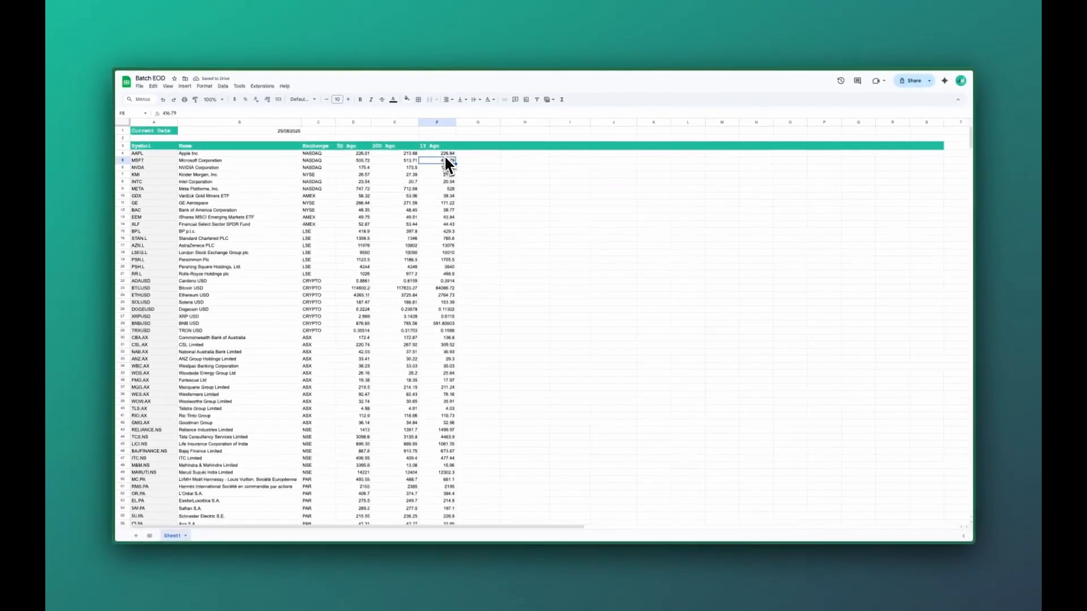
Step: Inspect the headers and the formulas in D4, E4 and F4 to compare their date offsets
click(776, 242)
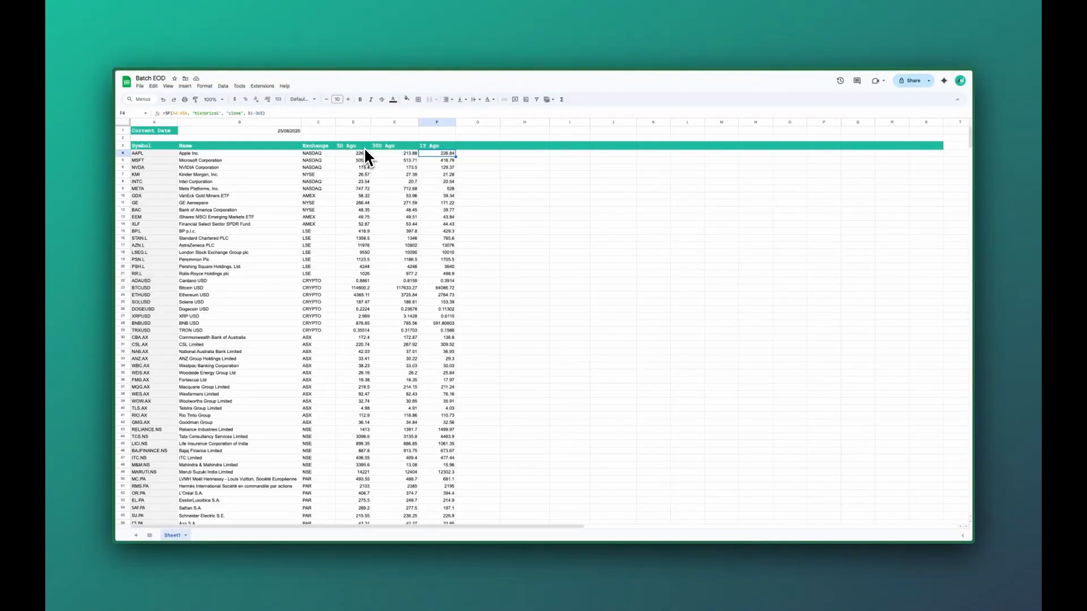
click(397, 147)
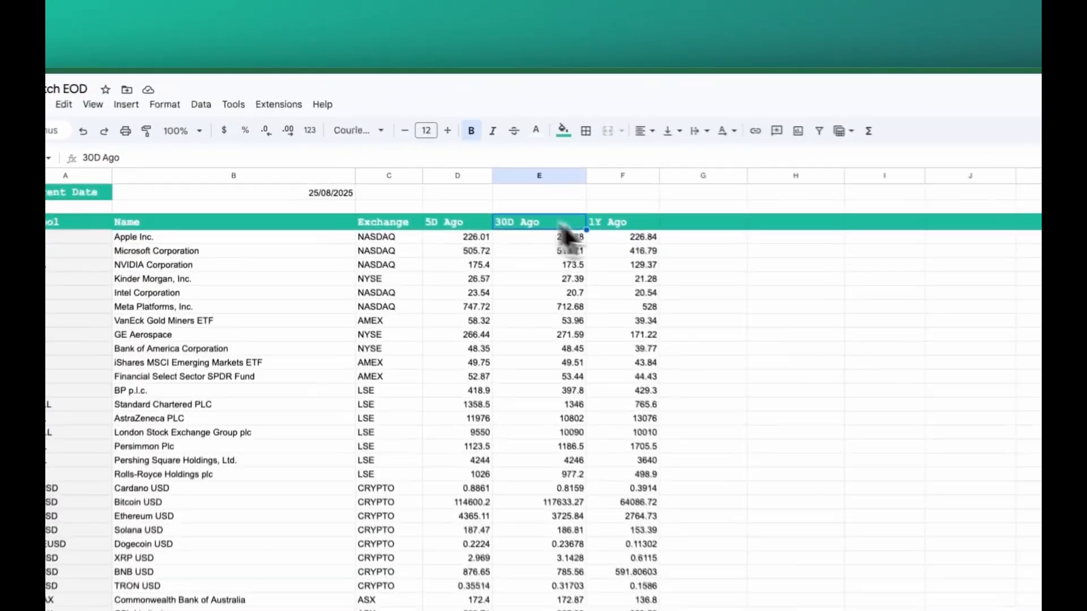
click(433, 146)
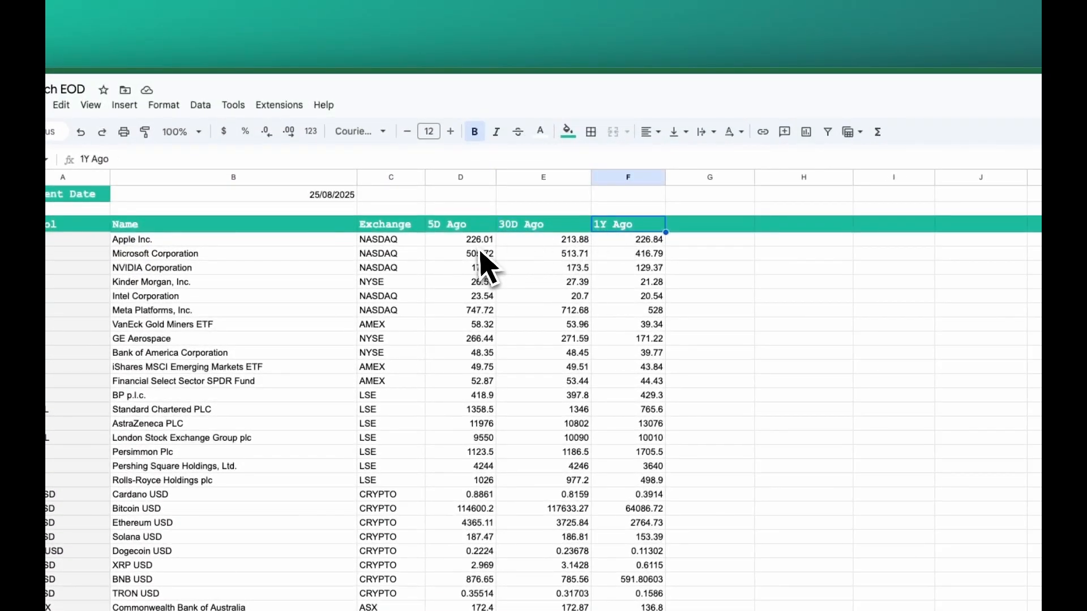
click(481, 245)
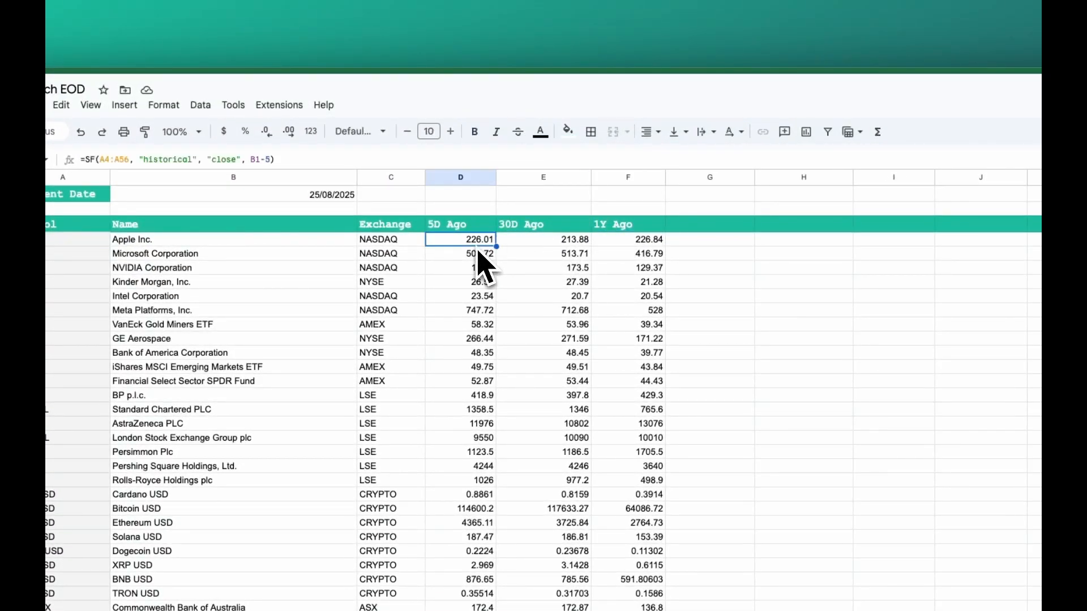
click(558, 243)
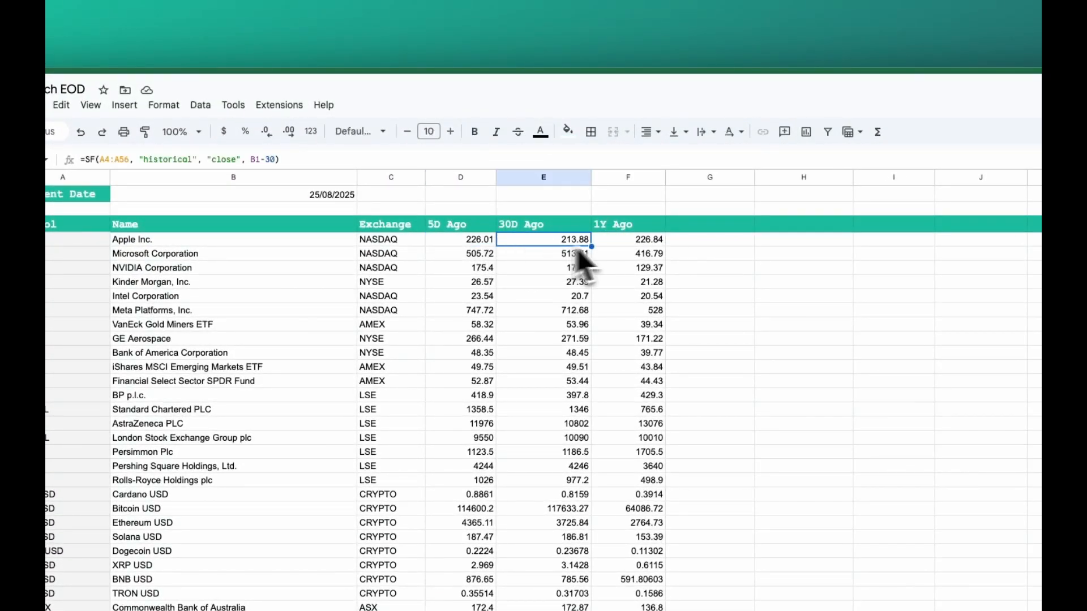
click(618, 243)
click(477, 241)
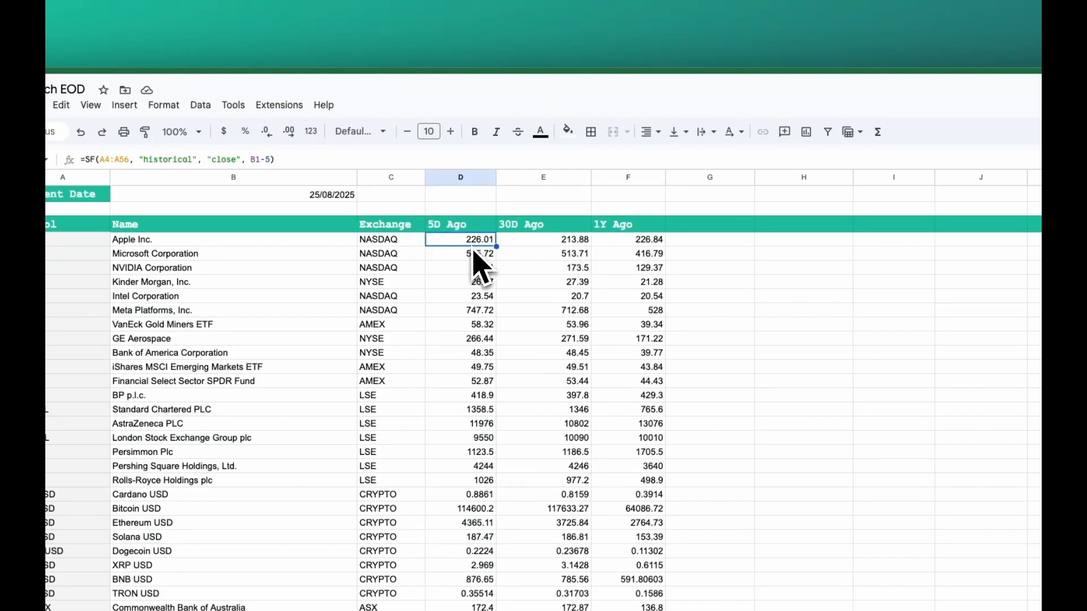